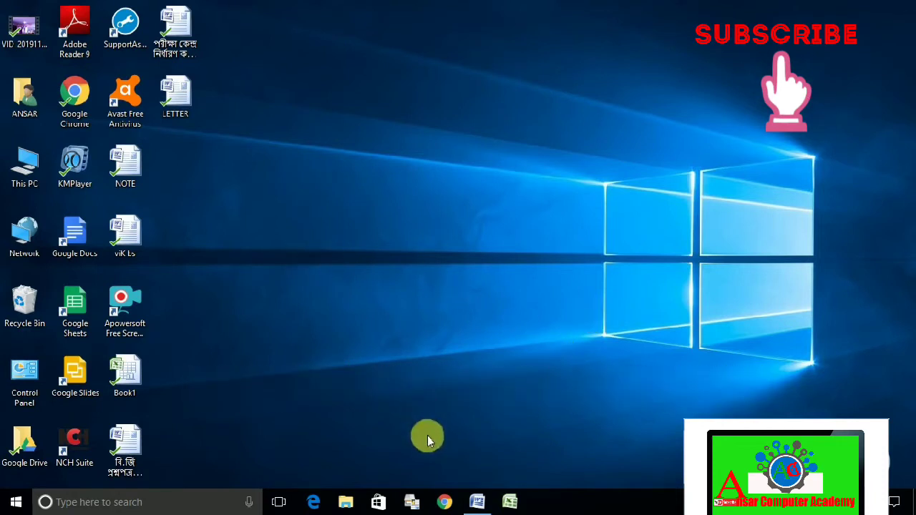
Step: Restore the blank Document1 Word window from the taskbar
{"action": "left_click", "coordinate": [480, 506]}
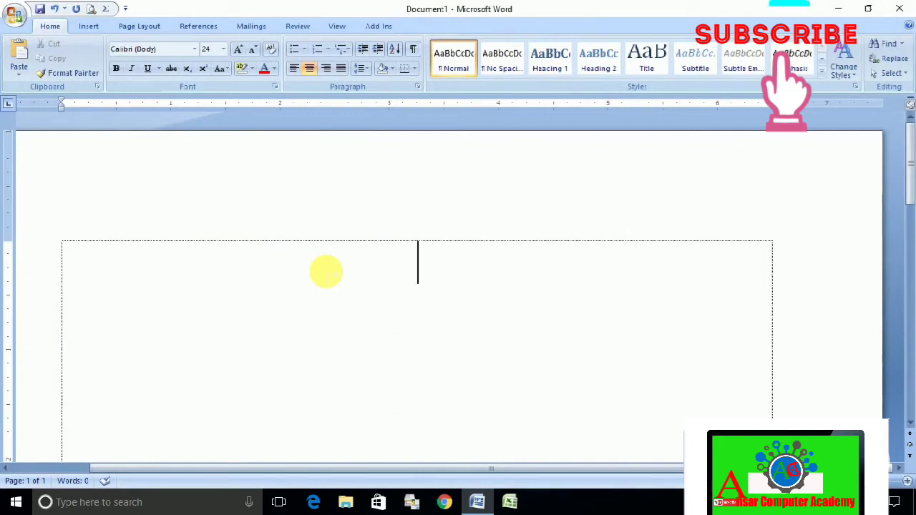
Step: Type +-*/ in the text box, highlight the * and / characters, and end after the line
{"action": "type", "text": "+-*/"}
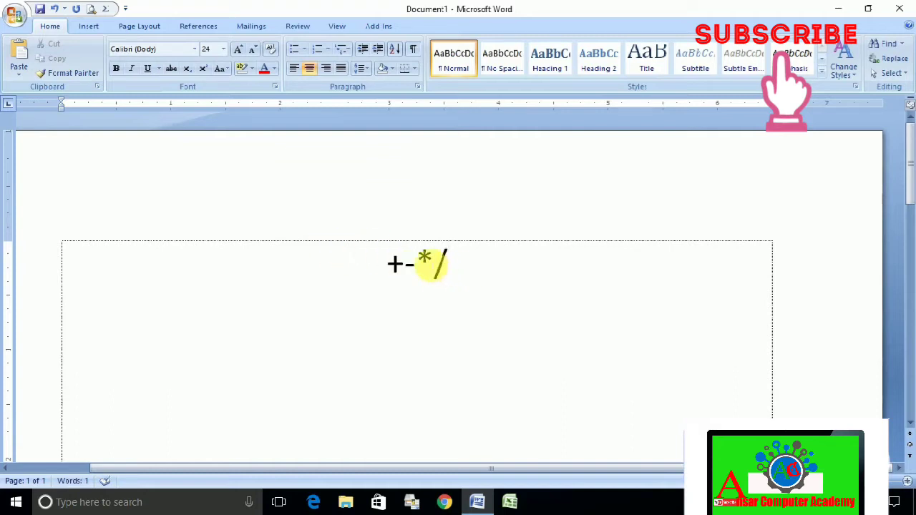
{"action": "double_click", "coordinate": [425, 261]}
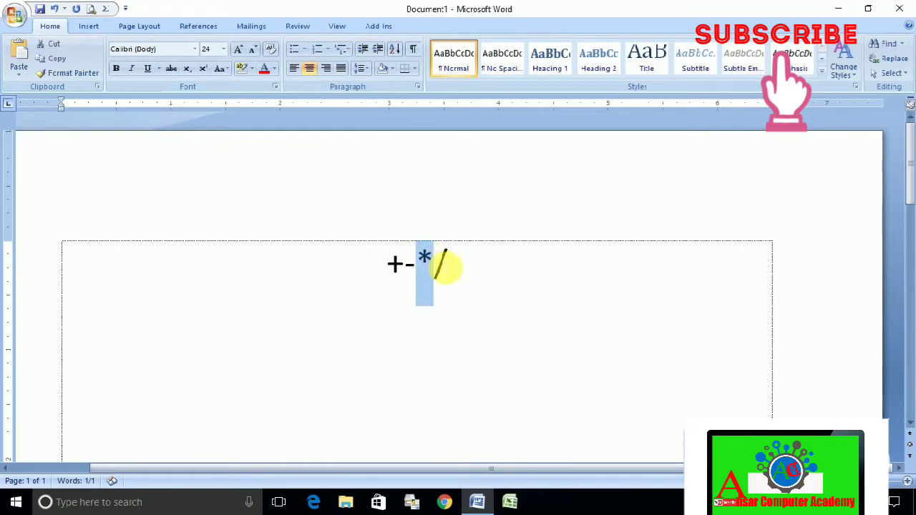
{"action": "left_click", "coordinate": [451, 269]}
{"action": "double_click", "coordinate": [441, 265]}
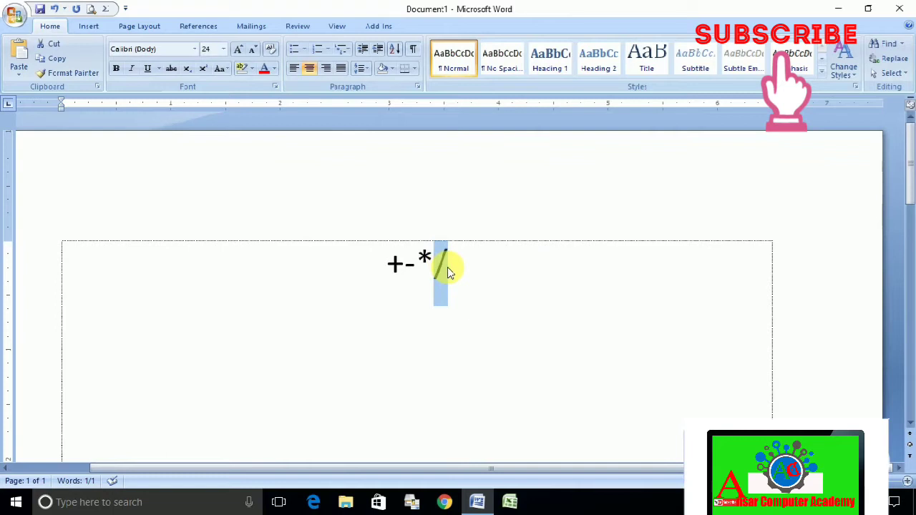
{"action": "left_click", "coordinate": [447, 272]}
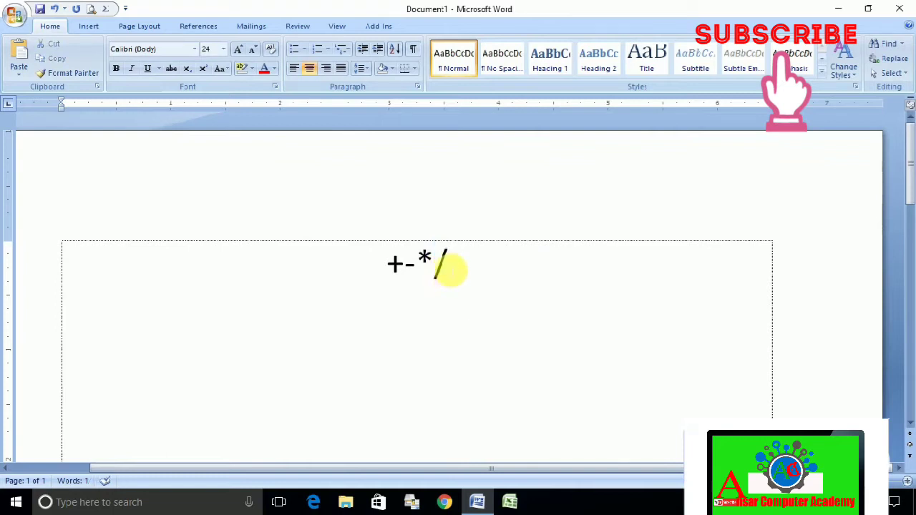
{"action": "left_click", "coordinate": [424, 264]}
{"action": "left_click", "coordinate": [463, 269]}
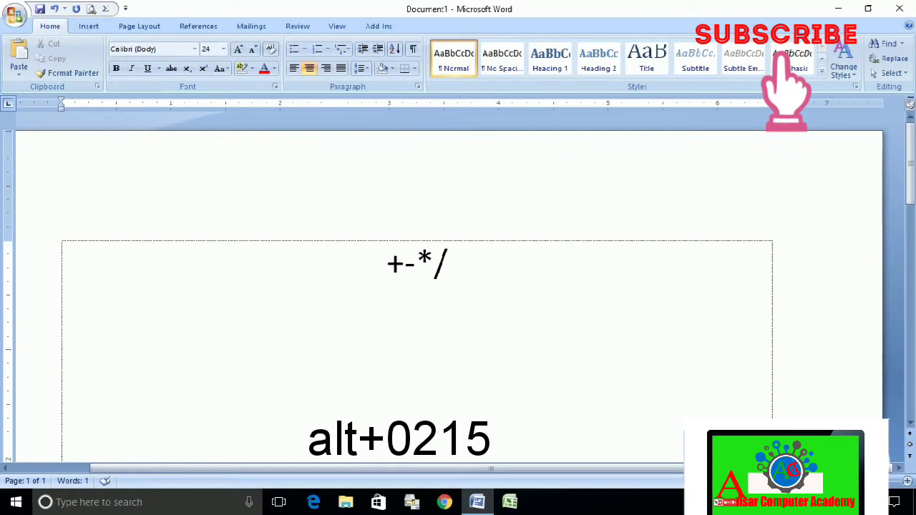
Step: Enter × with Alt+0215 and ÷ with Alt+0247 on a new line
{"action": "type", "text": "×"}
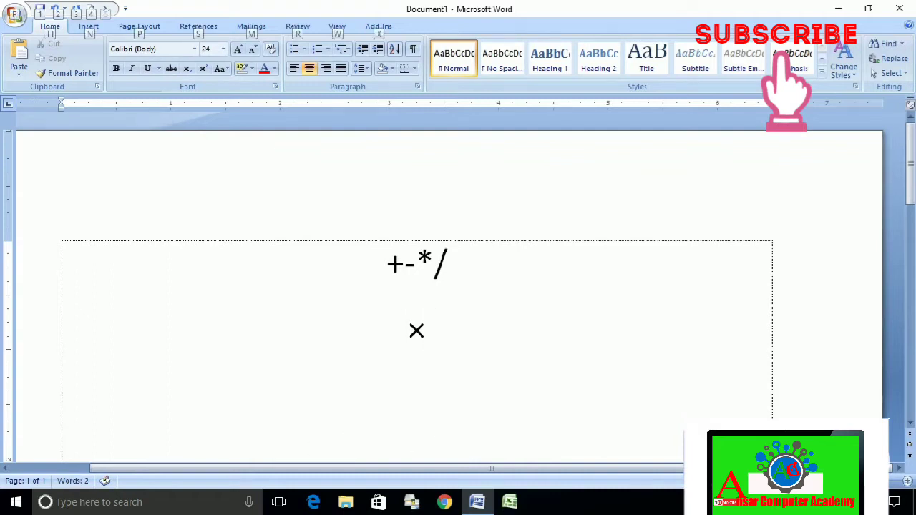
{"action": "type", "text": "÷"}
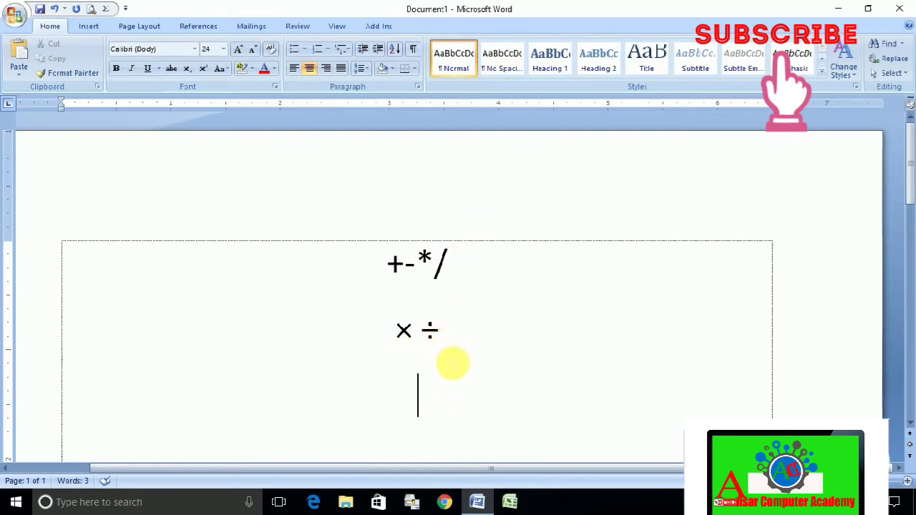
Step: Type 'mk' in SutonnyMJ, then switch that character to Calibri to produce ÷
{"action": "left_click", "coordinate": [194, 48]}
{"action": "left_click", "coordinate": [159, 123]}
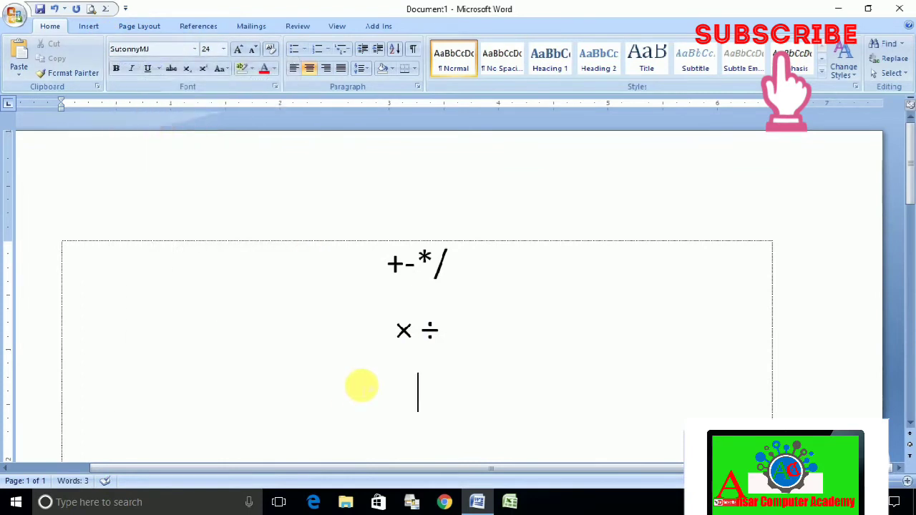
{"action": "type", "text": "mk"}
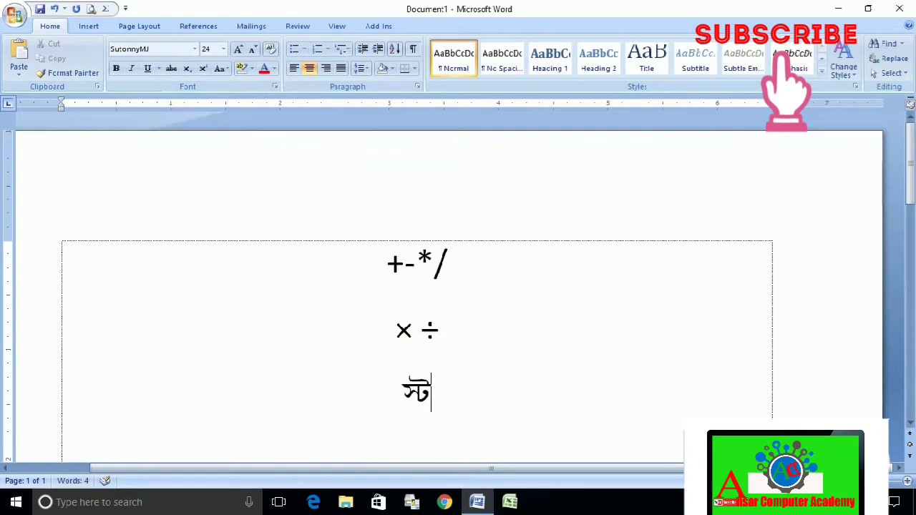
{"action": "double_click", "coordinate": [417, 395]}
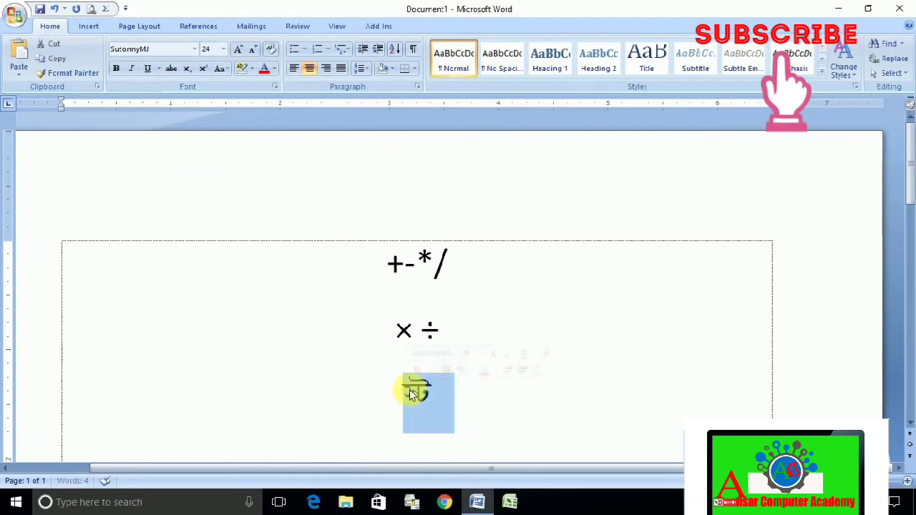
{"action": "left_click", "coordinate": [194, 48]}
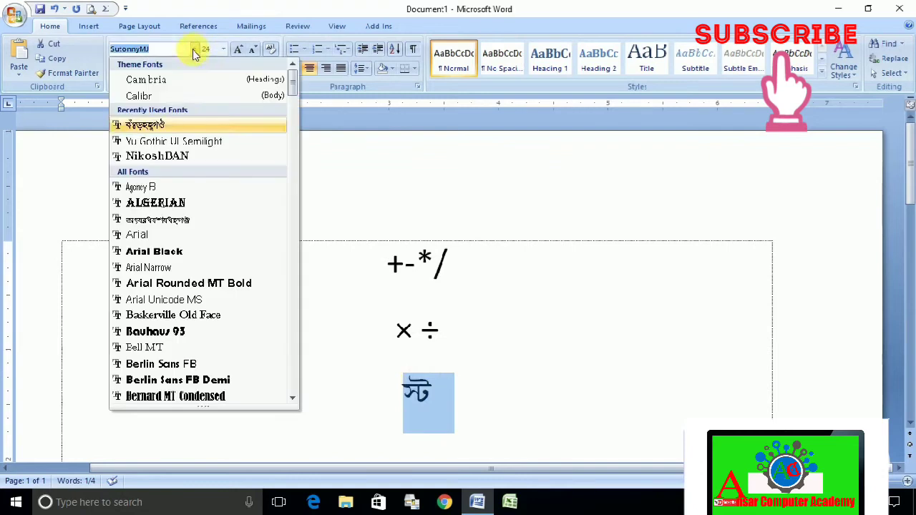
{"action": "left_click", "coordinate": [160, 94]}
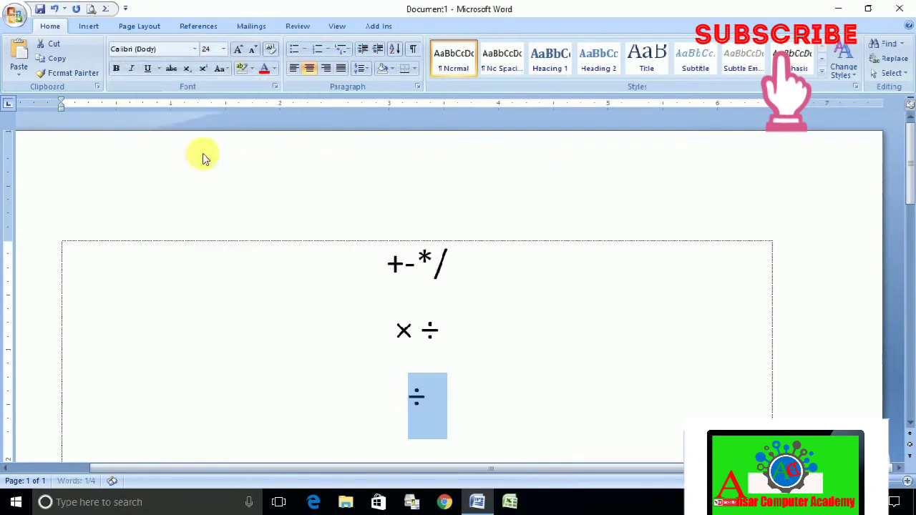
{"action": "left_click", "coordinate": [441, 407]}
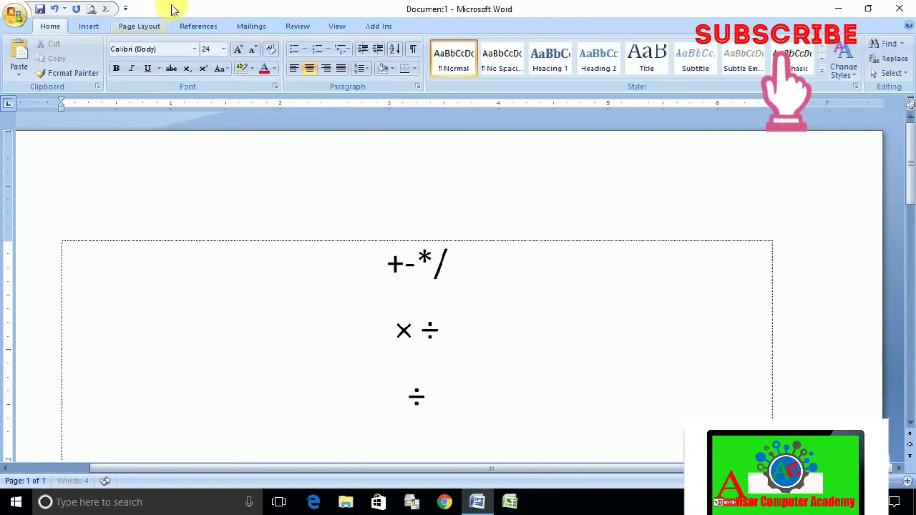
Step: Type the SutonnyMJ glyph after ÷, convert it to Calibri ×, and start a new line
{"action": "left_click", "coordinate": [194, 48]}
{"action": "left_click", "coordinate": [165, 125]}
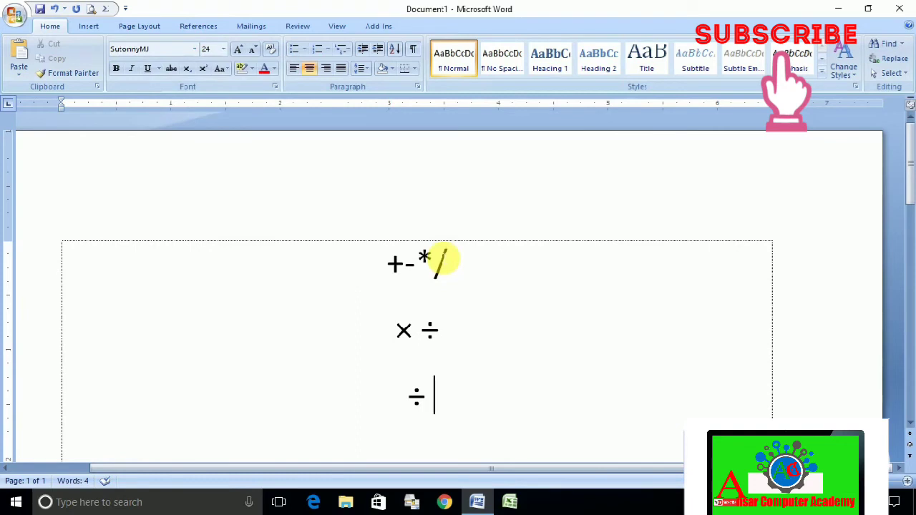
{"action": "type", "text": "`¶"}
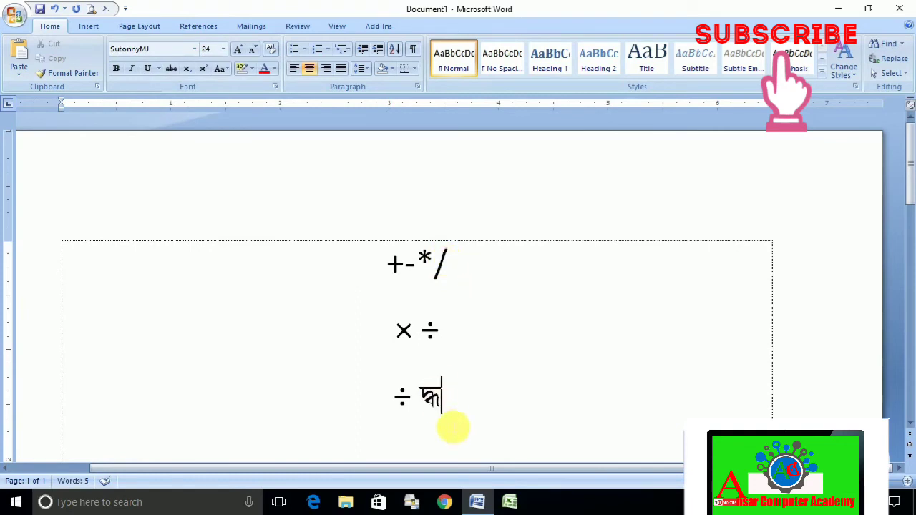
{"action": "left_click_drag", "start_coordinate": [444, 408], "coordinate": [420, 401]}
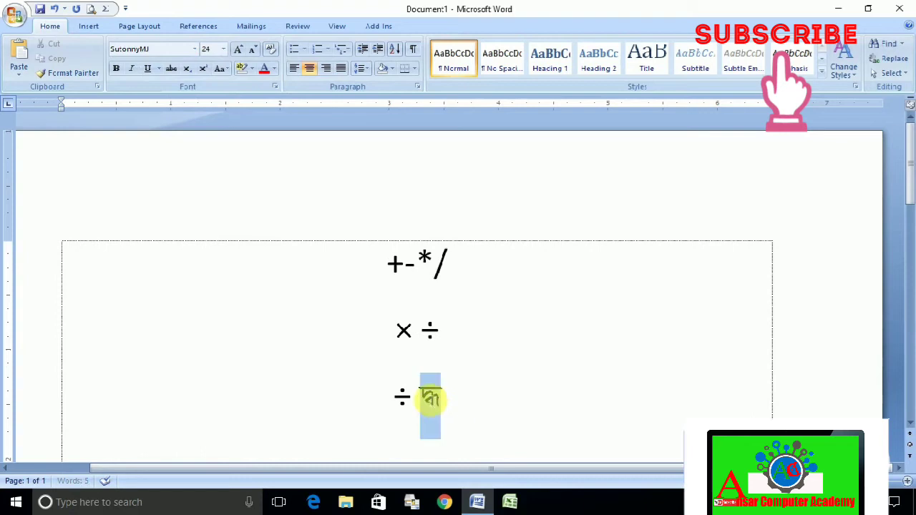
{"action": "left_click", "coordinate": [194, 51]}
{"action": "left_click", "coordinate": [170, 94]}
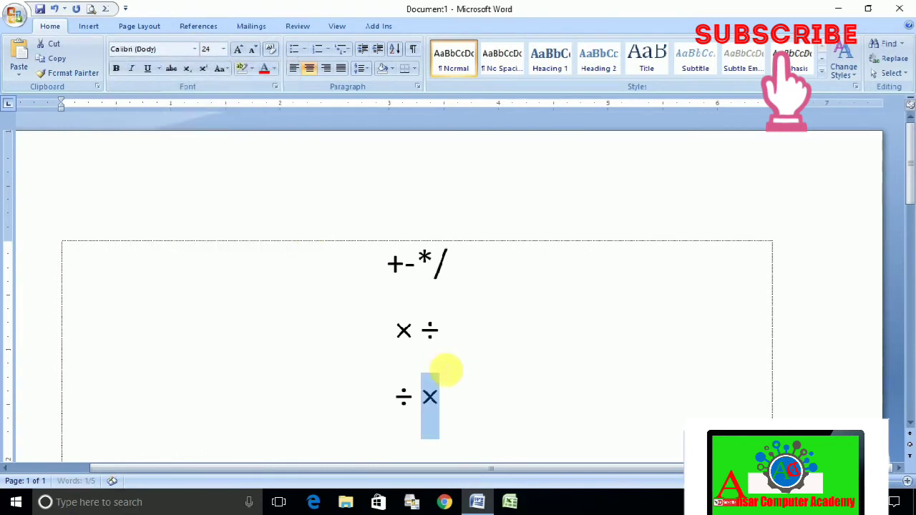
{"action": "left_click", "coordinate": [441, 402]}
{"action": "left_click", "coordinate": [403, 330]}
{"action": "left_click", "coordinate": [464, 399]}
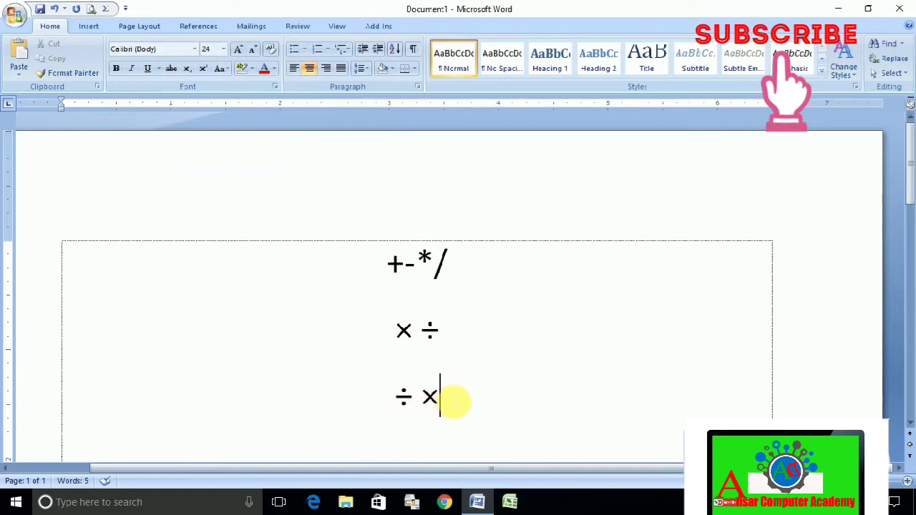
{"action": "key", "text": "Return"}
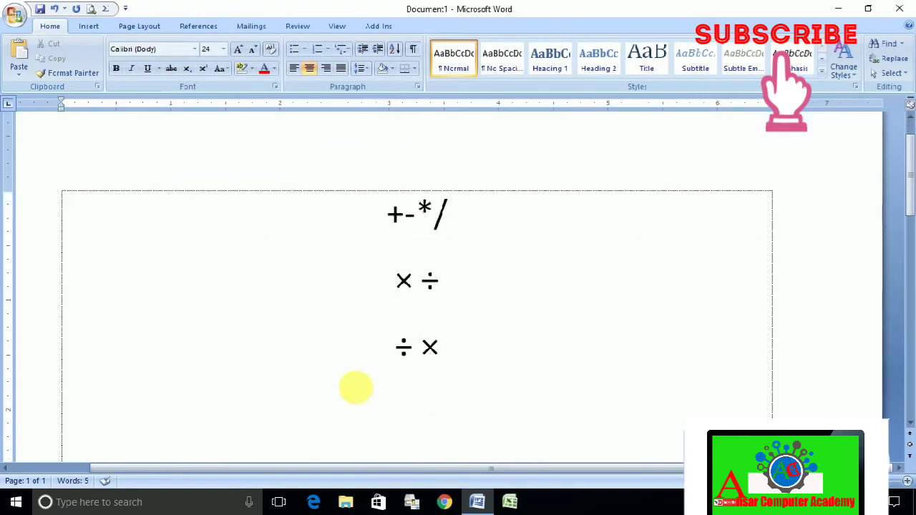
Step: Insert the division sign ÷ from the More Symbols dialog
{"action": "left_click", "coordinate": [91, 27]}
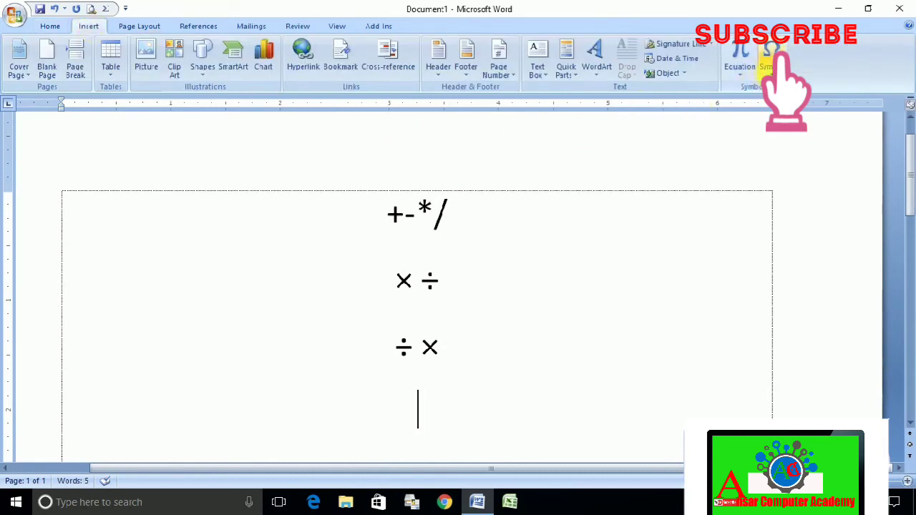
{"action": "left_click", "coordinate": [771, 61]}
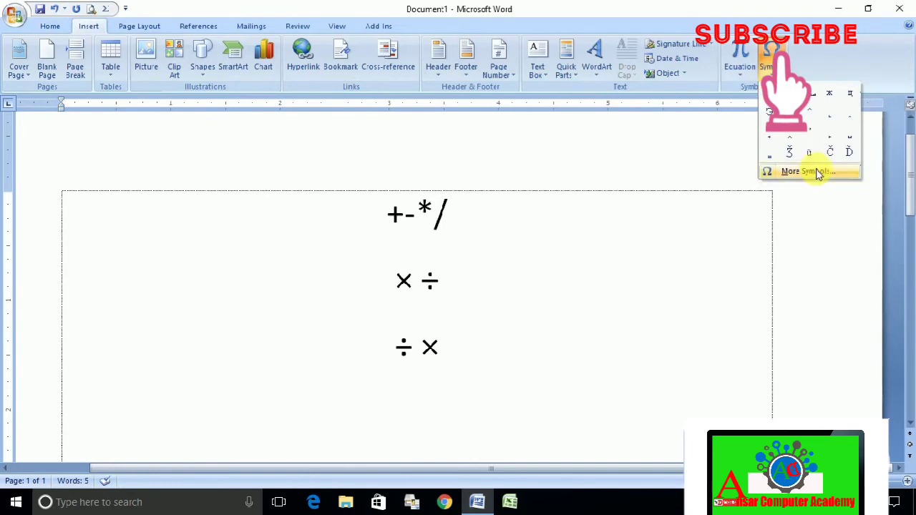
{"action": "left_click", "coordinate": [816, 173]}
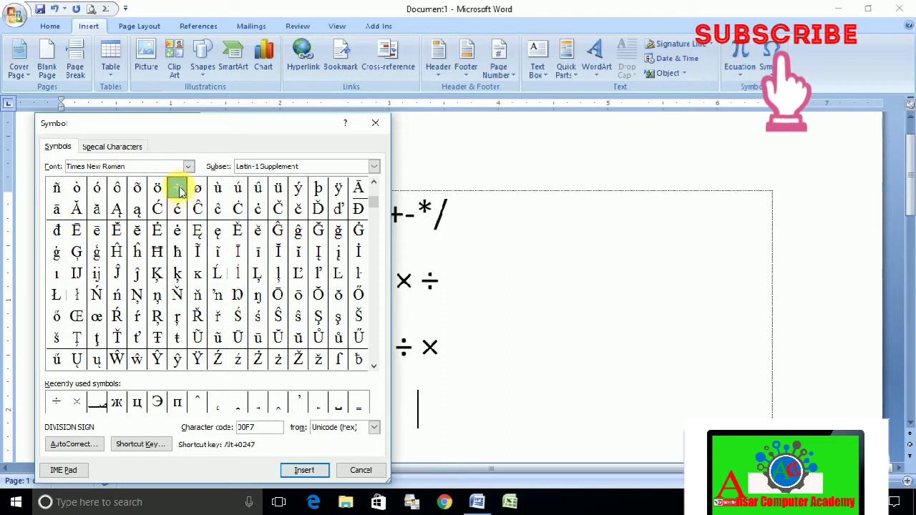
{"action": "left_click", "coordinate": [306, 473]}
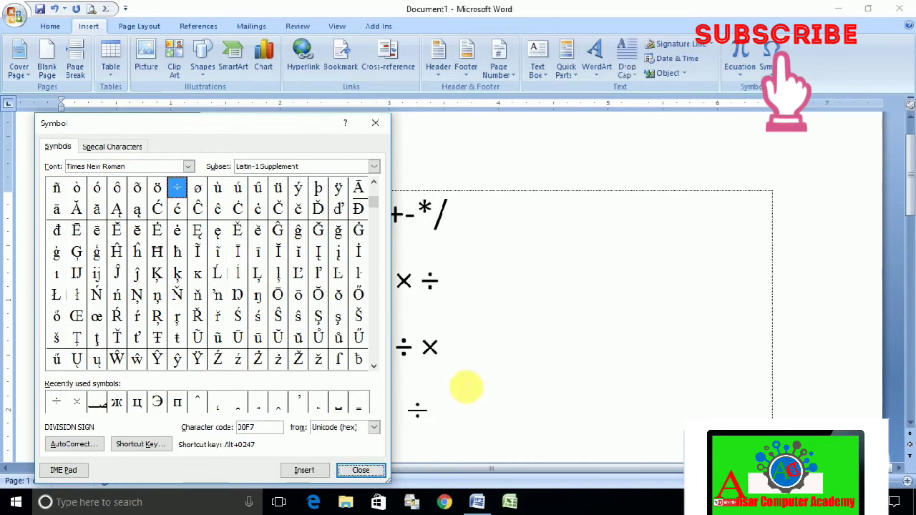
Step: Add the multiplication sign × after ÷, close the Symbol dialog, and start a new line
{"action": "left_click", "coordinate": [374, 183]}
{"action": "left_click", "coordinate": [374, 183]}
{"action": "left_click", "coordinate": [374, 183]}
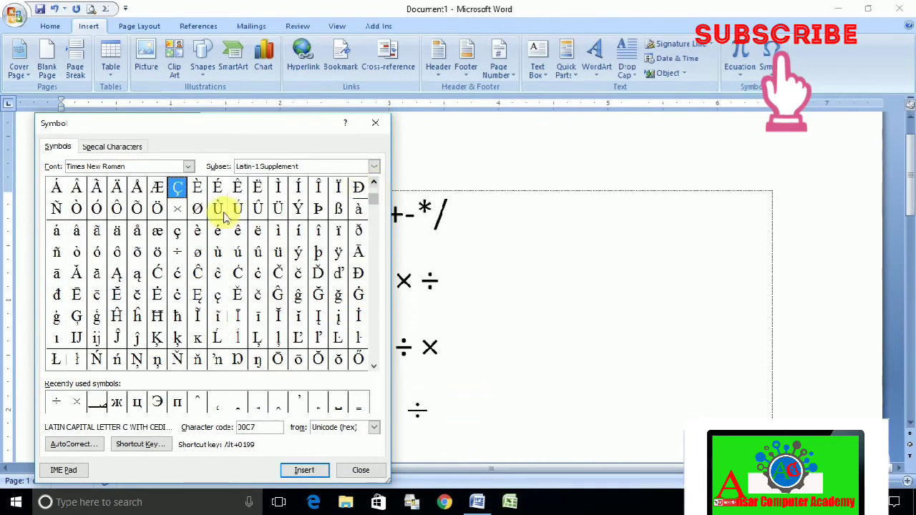
{"action": "left_click", "coordinate": [178, 208]}
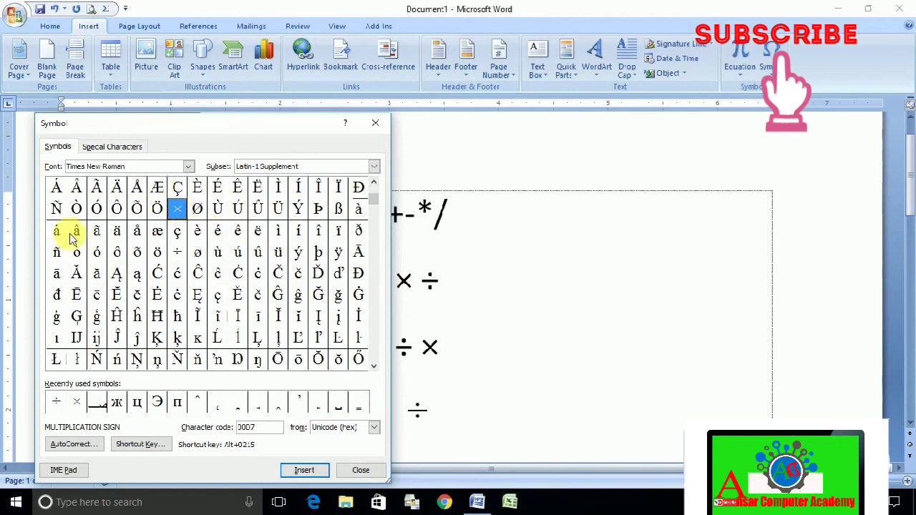
{"action": "left_click", "coordinate": [308, 470]}
{"action": "left_click", "coordinate": [360, 470]}
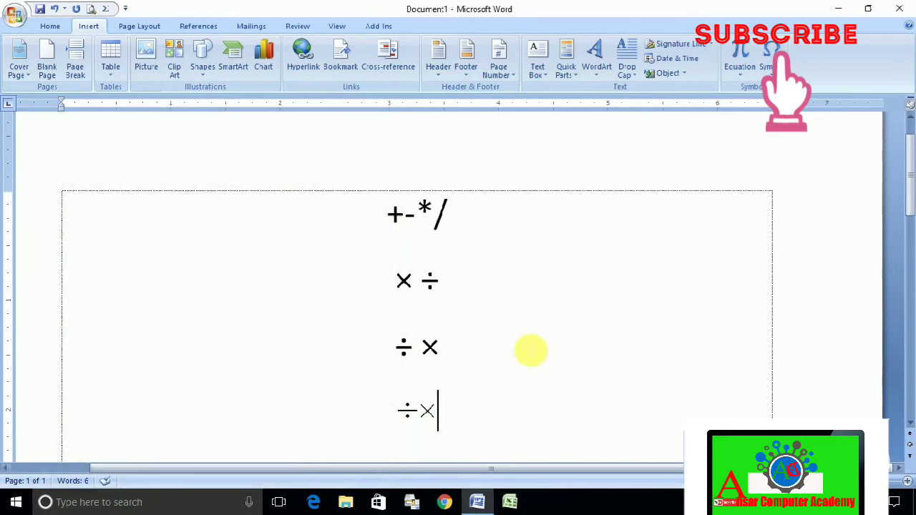
{"action": "left_click_drag", "start_coordinate": [427, 412], "coordinate": [408, 409]}
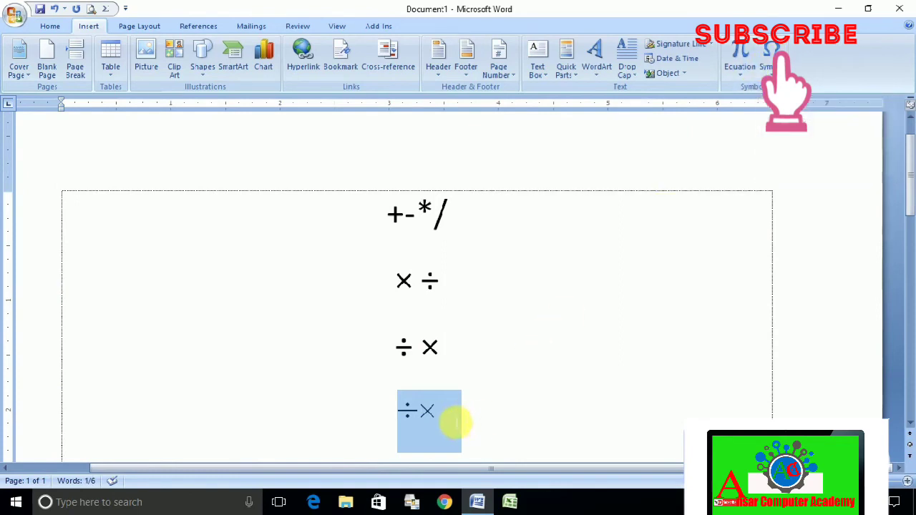
{"action": "left_click", "coordinate": [453, 419]}
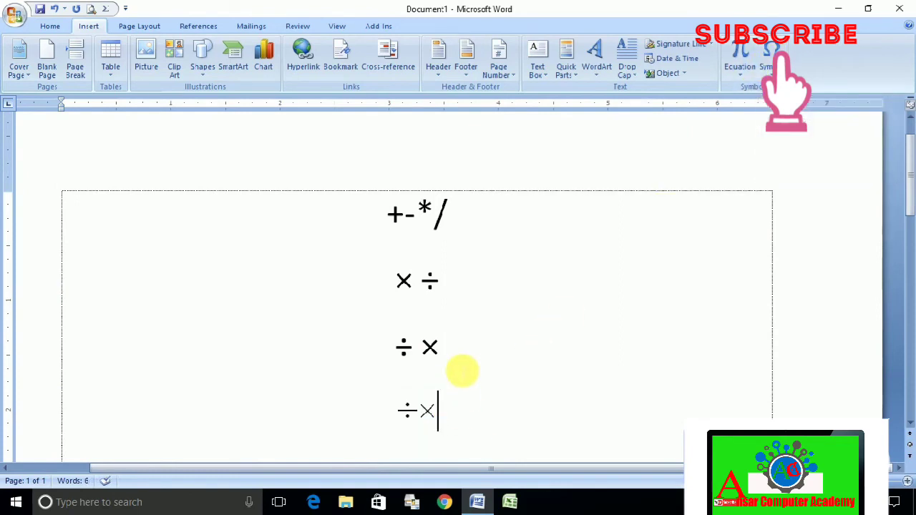
{"action": "key", "text": "Return"}
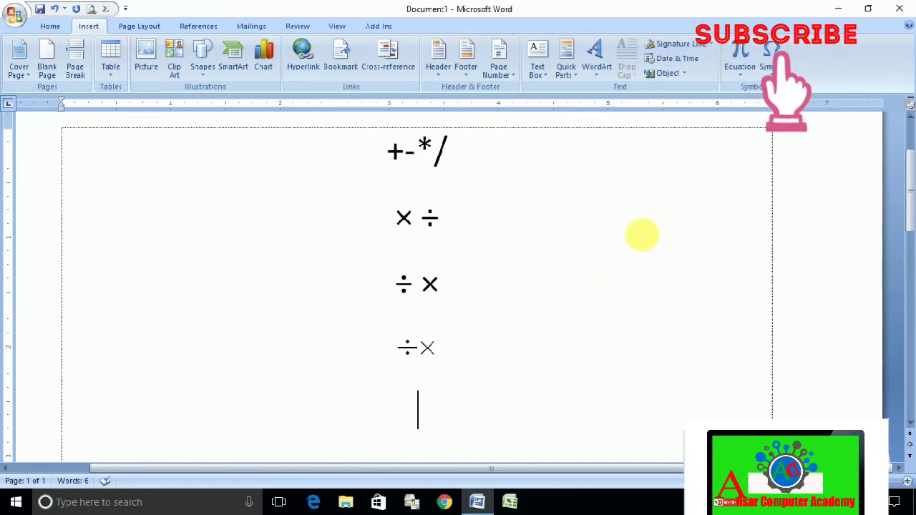
Step: Insert a new equation holding the × sign, then start a new line below it
{"action": "left_click", "coordinate": [745, 80]}
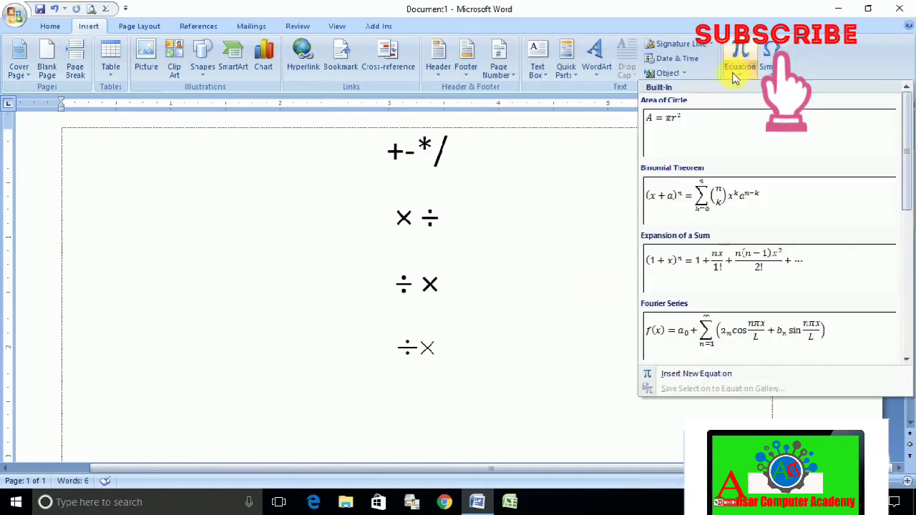
{"action": "left_click", "coordinate": [718, 375]}
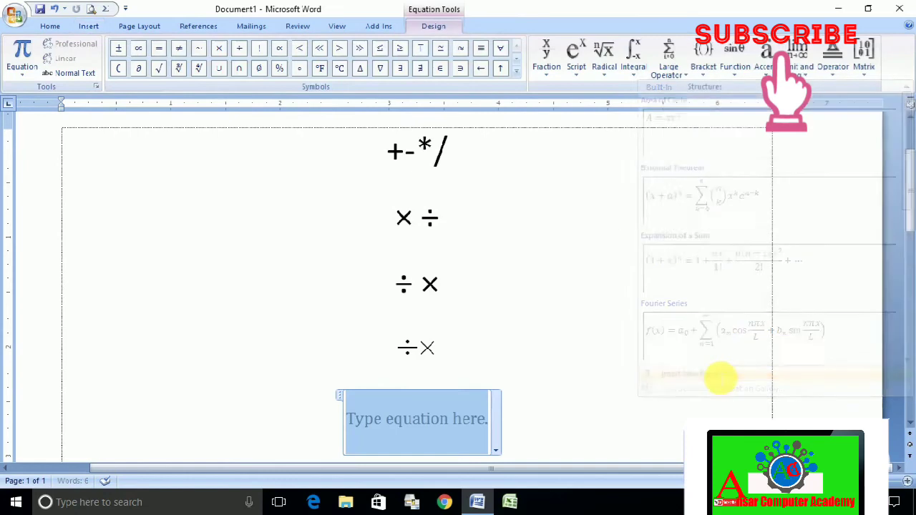
{"action": "left_click", "coordinate": [219, 50]}
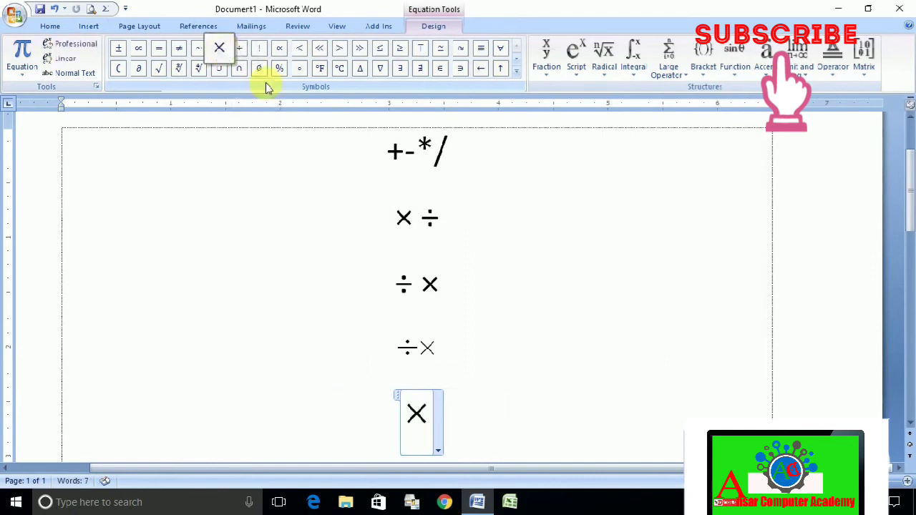
{"action": "left_click", "coordinate": [513, 411]}
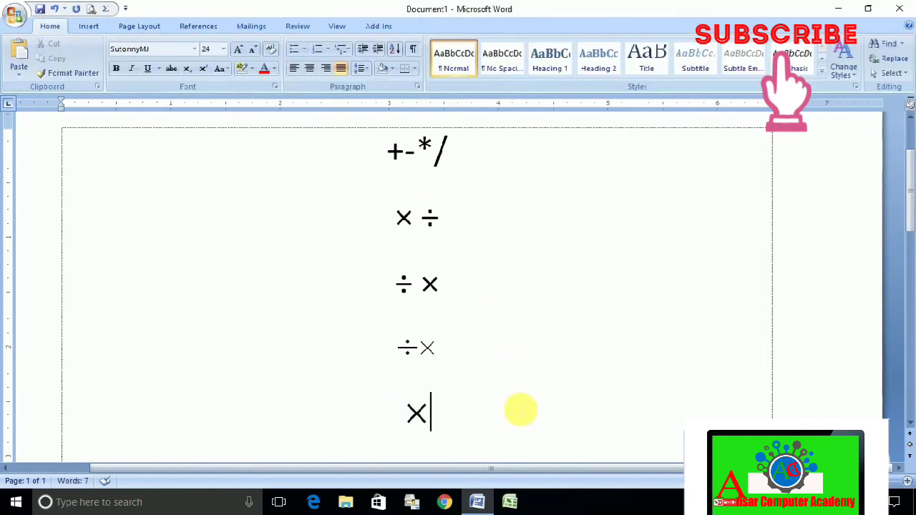
{"action": "key", "text": "Return"}
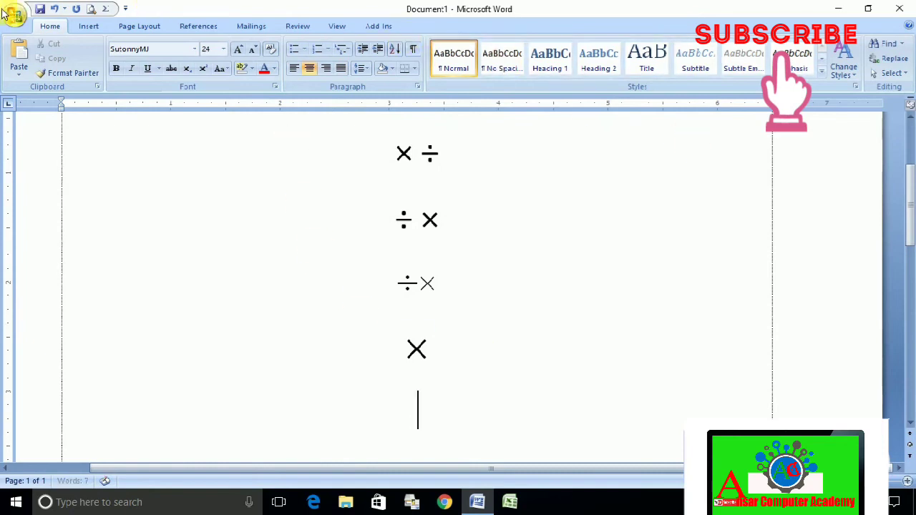
Step: Insert another equation containing the ÷ sign beneath the × line
{"action": "left_click", "coordinate": [88, 26]}
{"action": "left_click", "coordinate": [745, 75]}
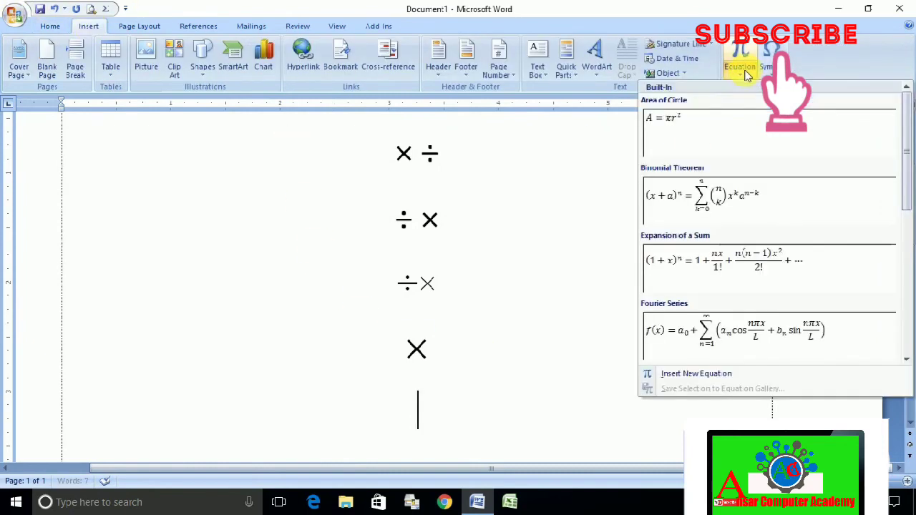
{"action": "left_click", "coordinate": [745, 374]}
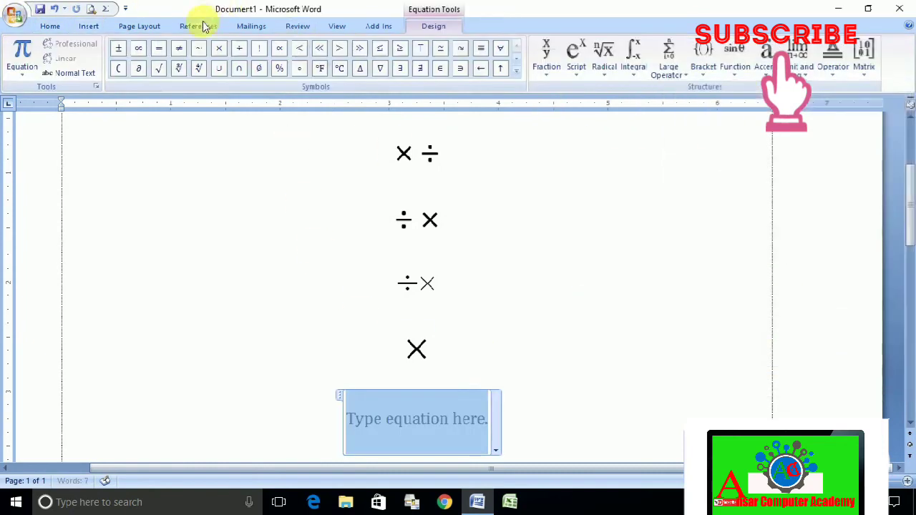
{"action": "left_click", "coordinate": [238, 49]}
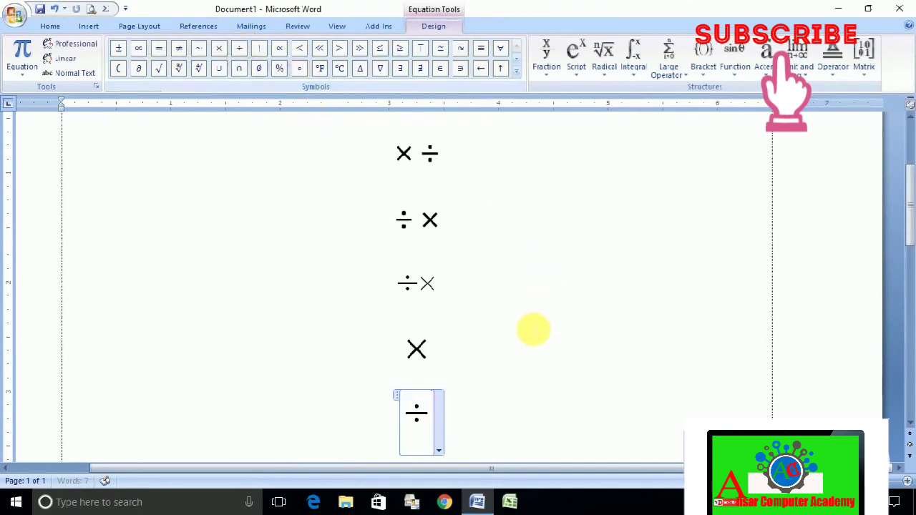
{"action": "left_click", "coordinate": [537, 337]}
{"action": "double_click", "coordinate": [416, 349]}
{"action": "left_click", "coordinate": [398, 350]}
{"action": "scroll", "coordinate": [421, 188], "scroll_direction": "up", "scroll_amount": 1}
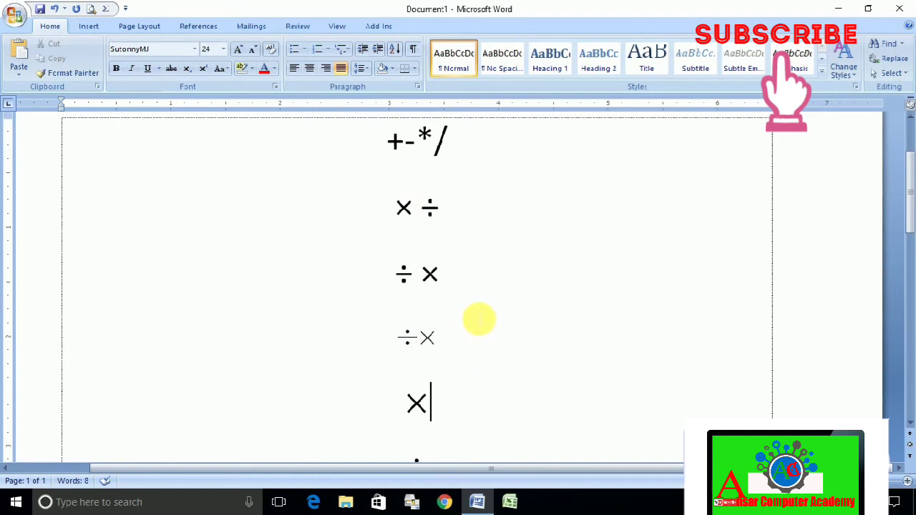
{"action": "scroll", "coordinate": [479, 319], "scroll_direction": "down", "scroll_amount": 3}
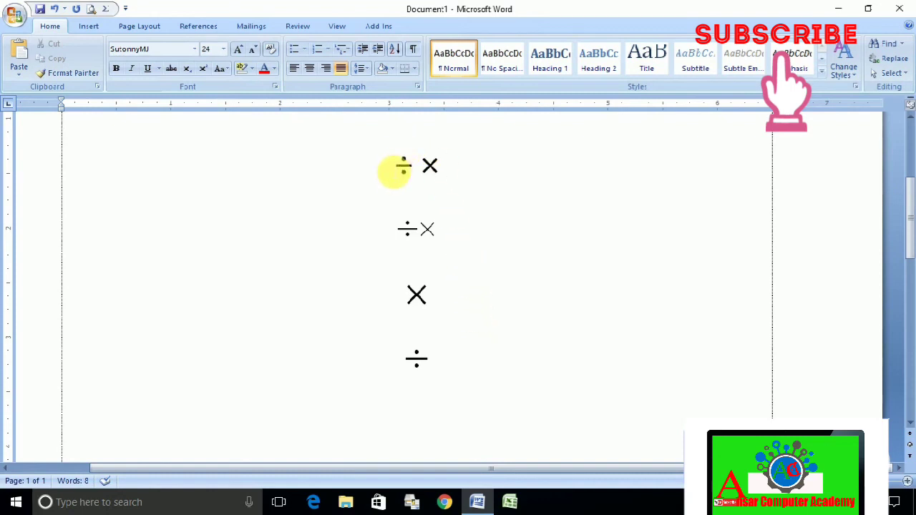
{"action": "scroll", "coordinate": [403, 204], "scroll_direction": "up", "scroll_amount": 3}
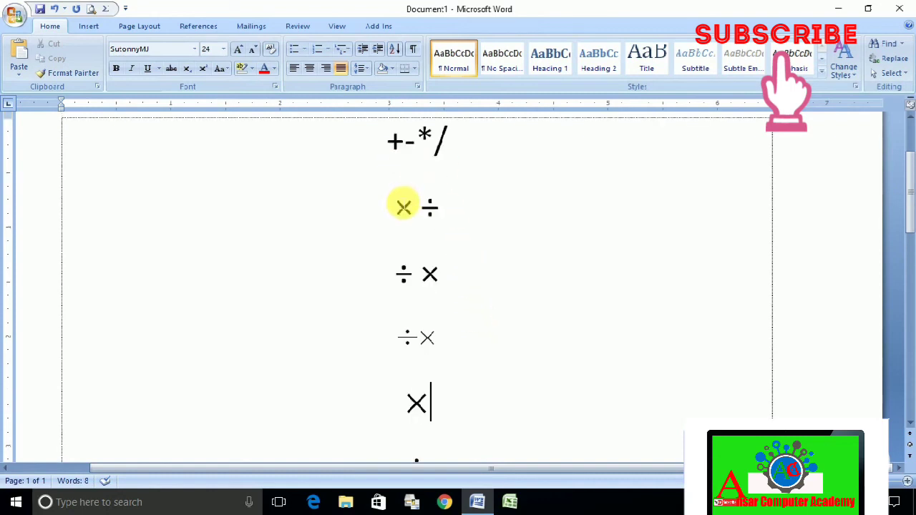